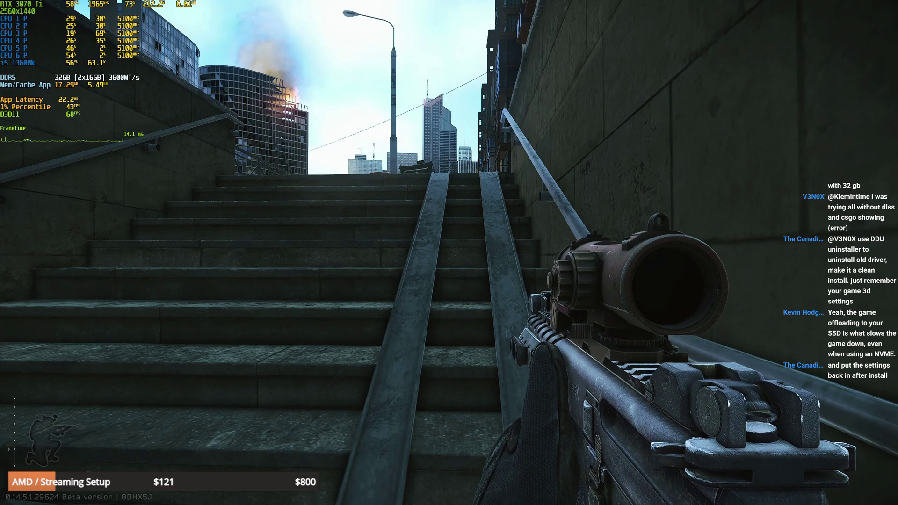
key("s")
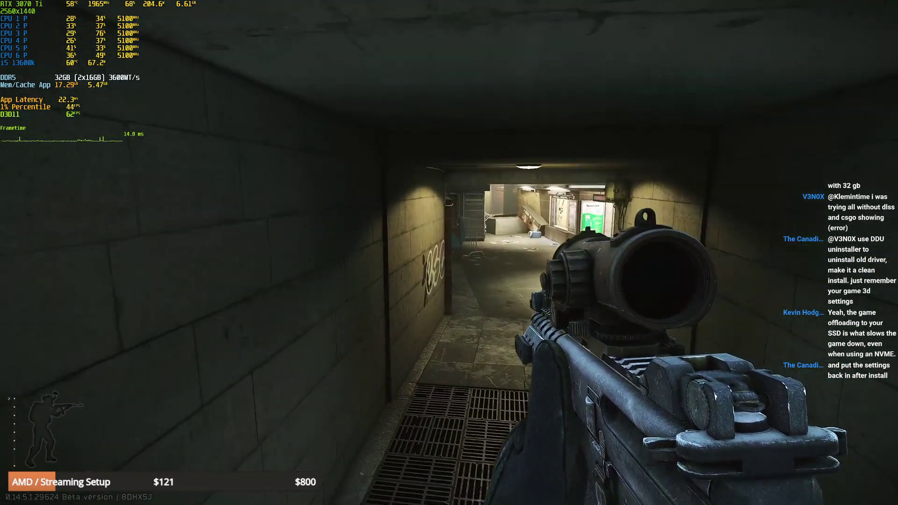
key("shift+w")
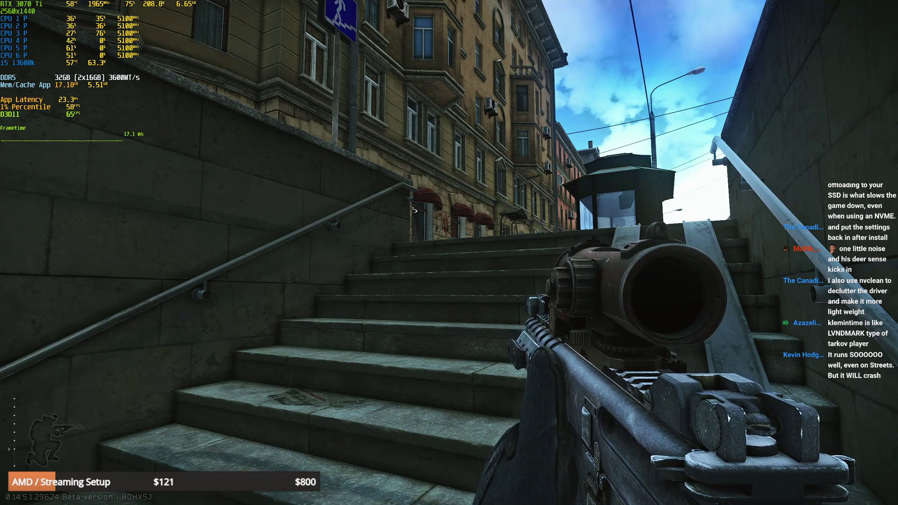
key("w")
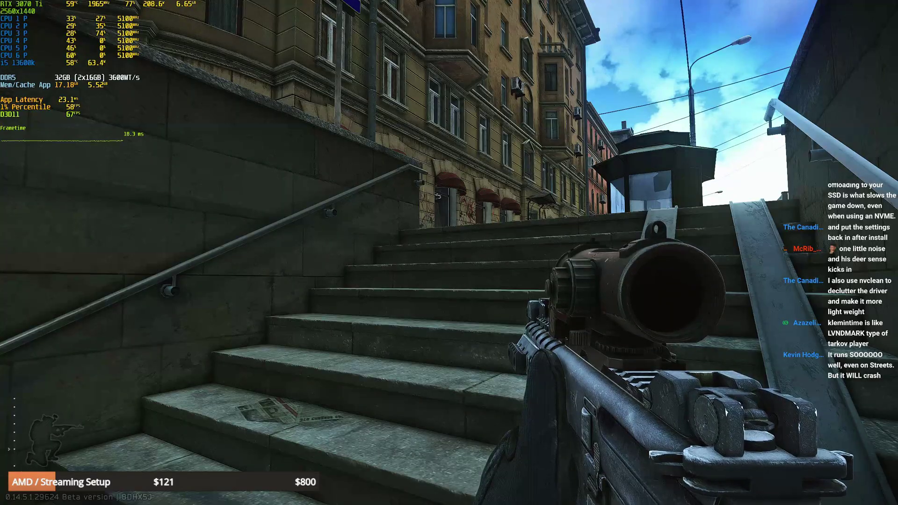
key("w")
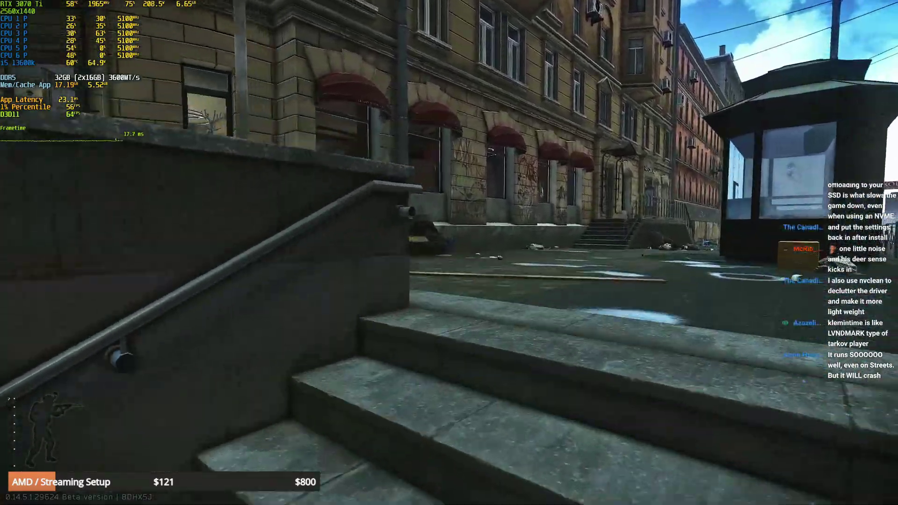
key("w")
key("f")
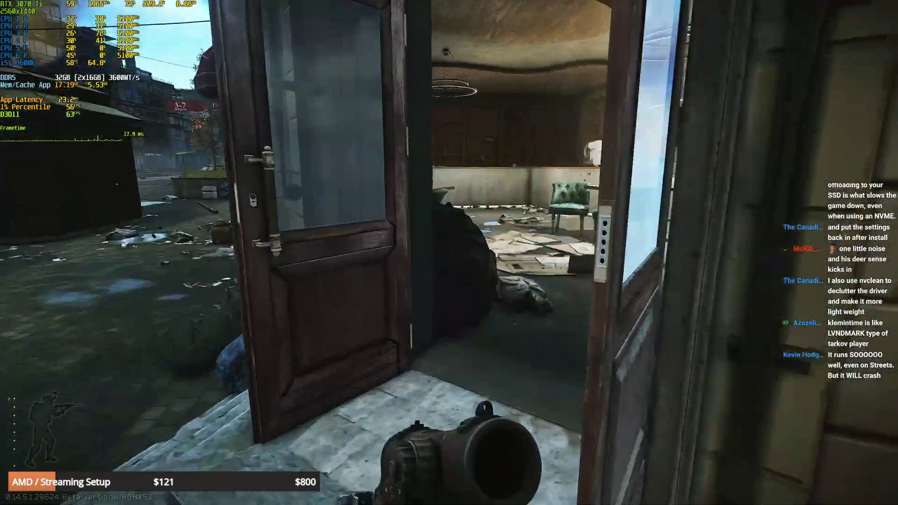
key("w")
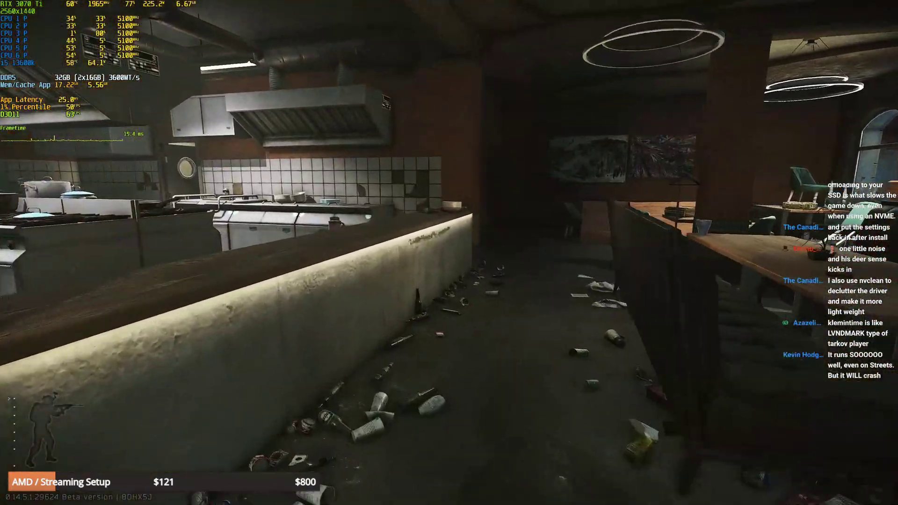
key("w")
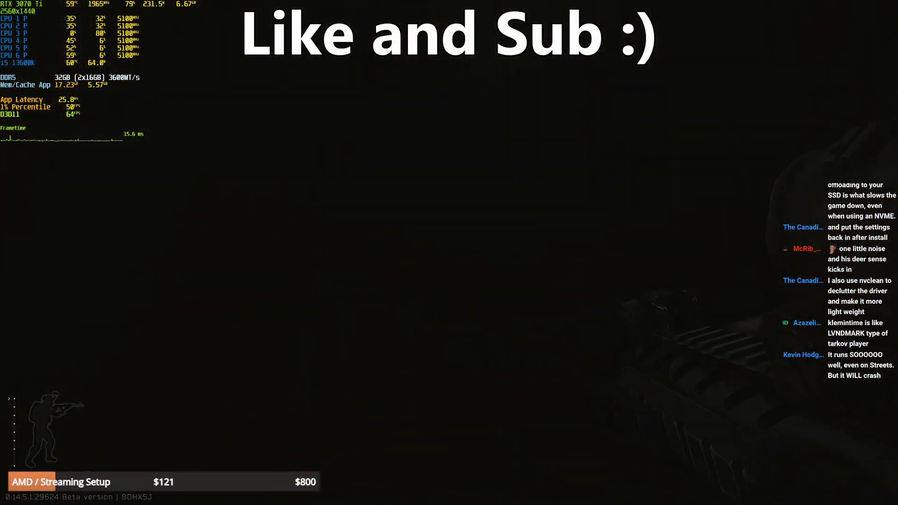
key("w")
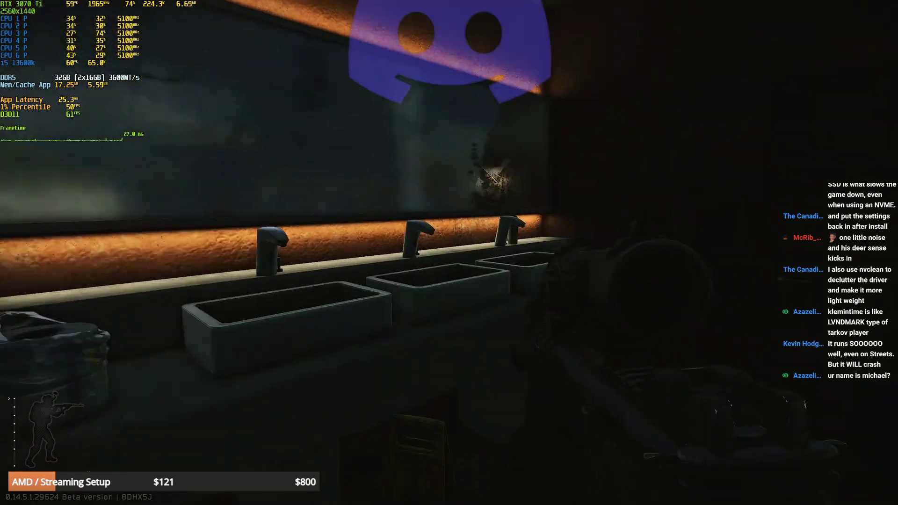
key("f")
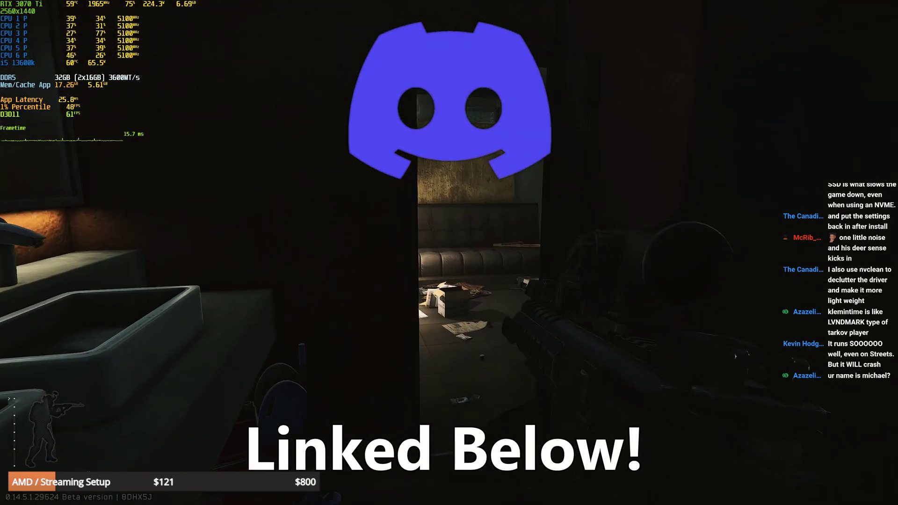
key("w")
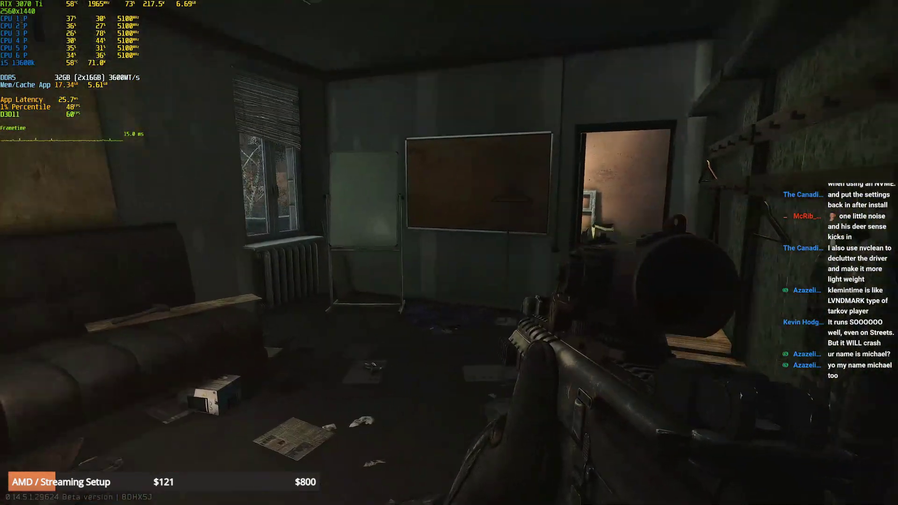
key("w")
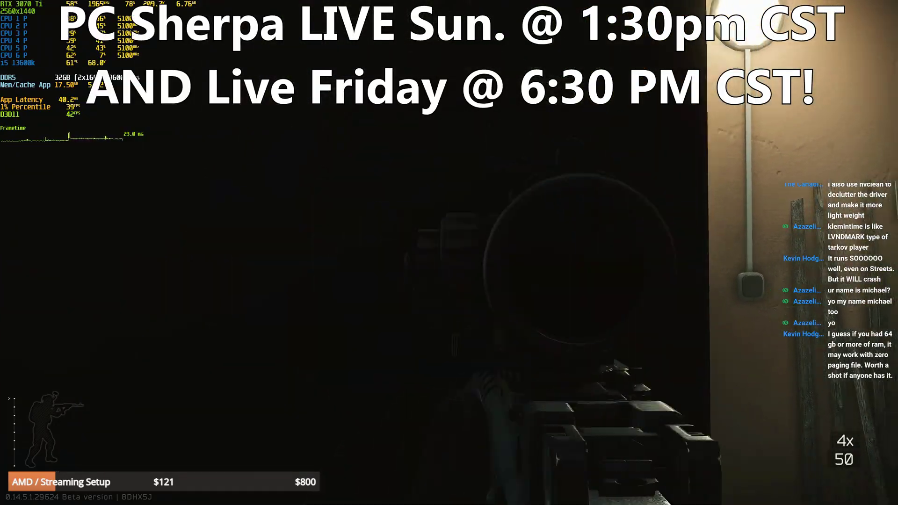
key("w")
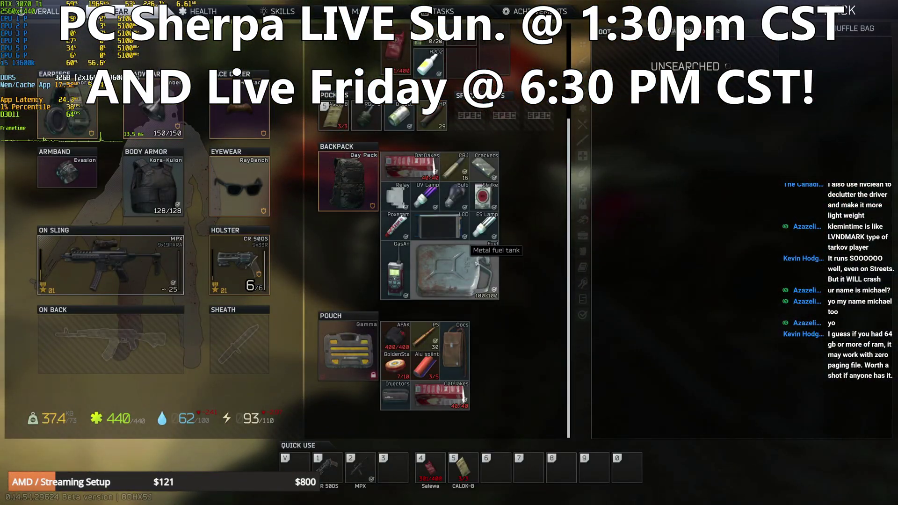
scroll(476, 264, "up", 3)
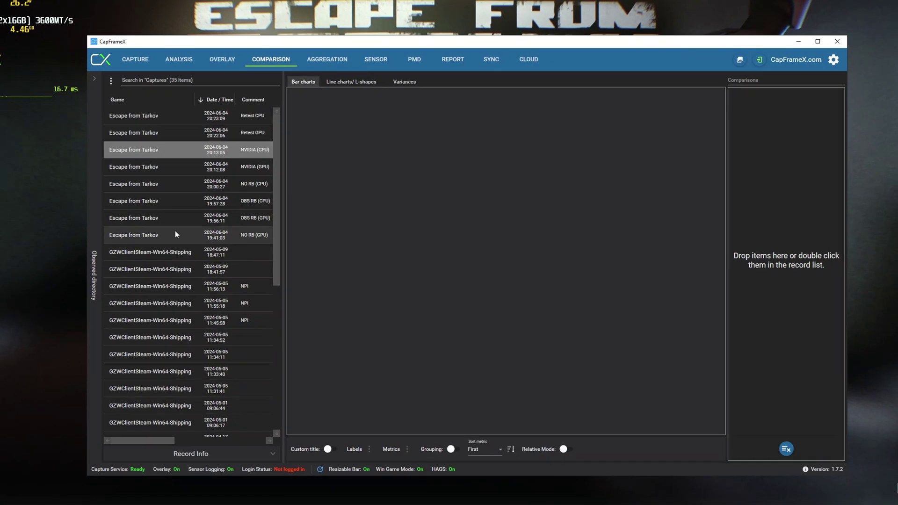
Add the Escape from Tarkov captures commented NO RB (GPU), OBS RB (GPU) and NVIDIA (GPU) to the comparison
double_click(222, 254)
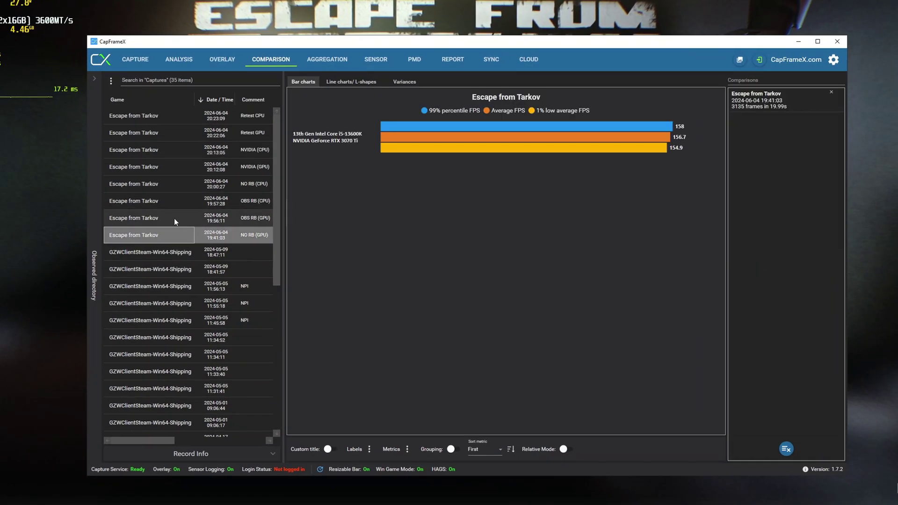
double_click(194, 218)
double_click(179, 164)
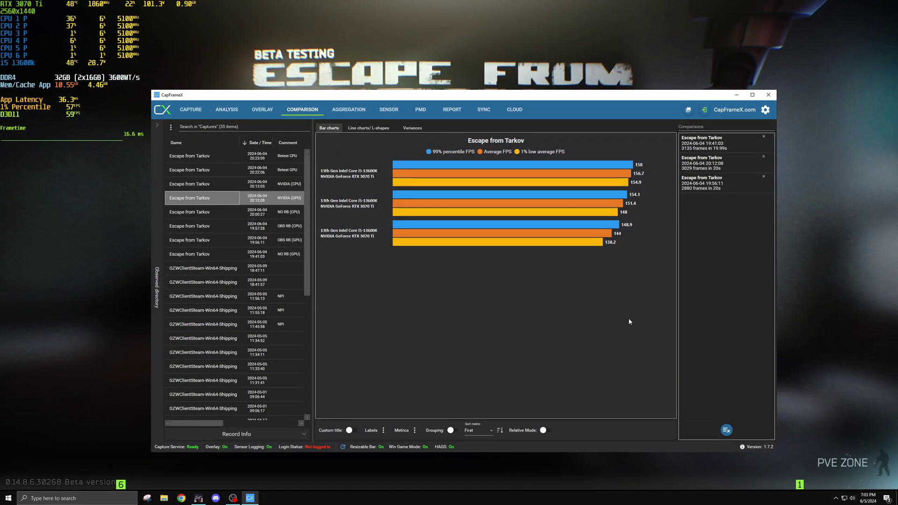
Switch to Escape from Tarkov and review its graphics settings, including the lower options, then open the PostFX settings
left_click(798, 321)
left_click(883, 498)
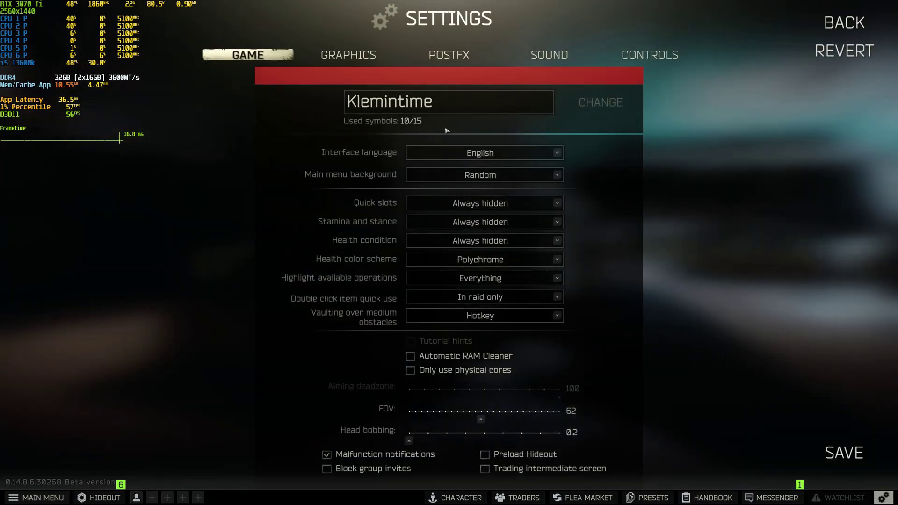
left_click(348, 56)
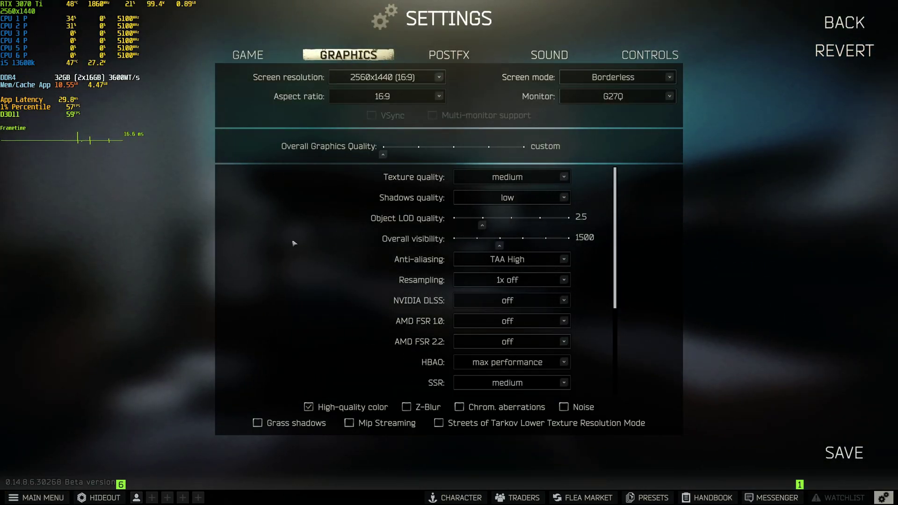
scroll(293, 243, "down", 3)
scroll(294, 243, "down", 3)
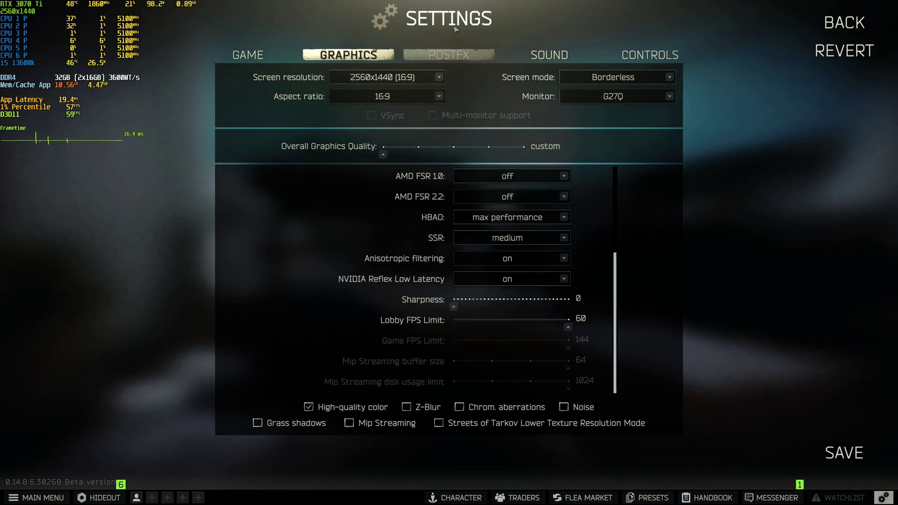
left_click(461, 54)
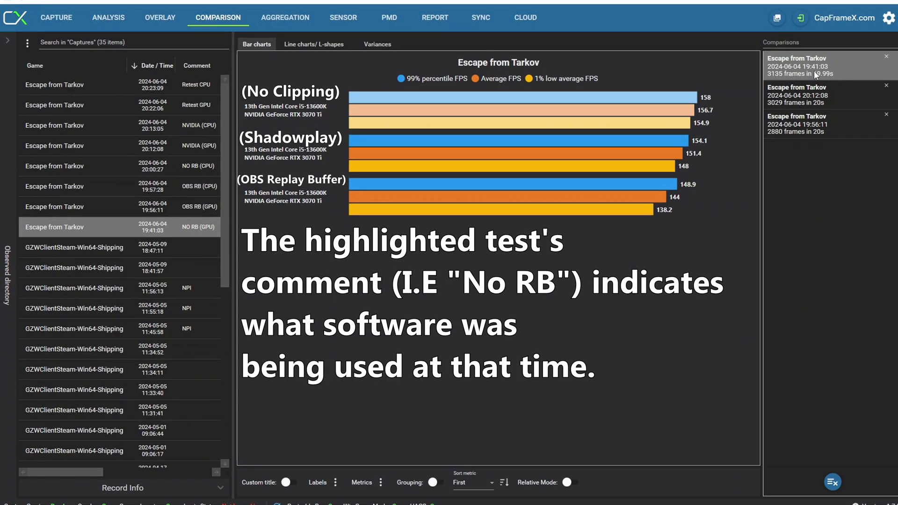
Match the compared captures to their comments in CapFrameX and examine their relative FPS differences in the bar chart
left_click(816, 75)
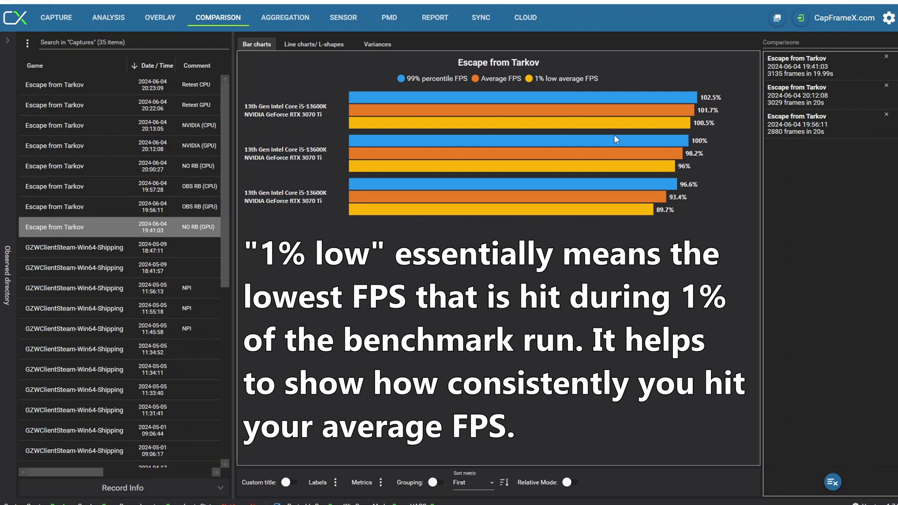
mouse_move(682, 122)
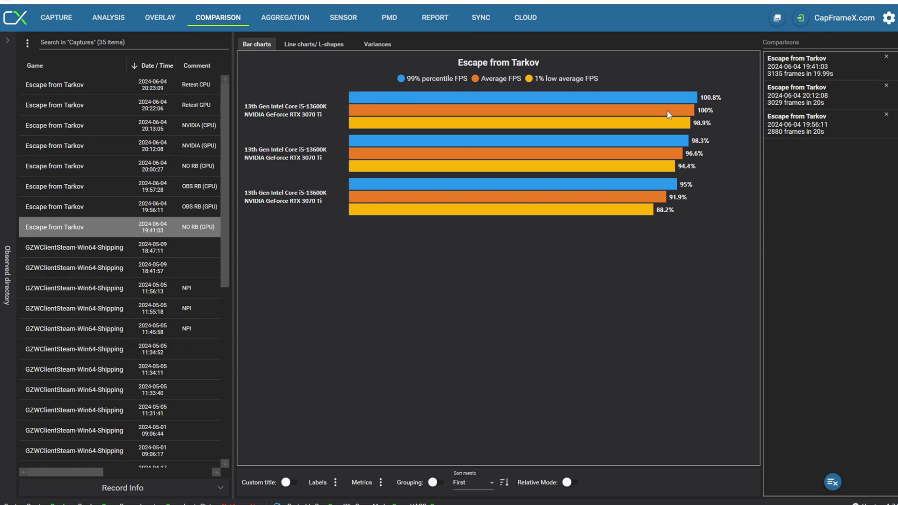
left_click(821, 97)
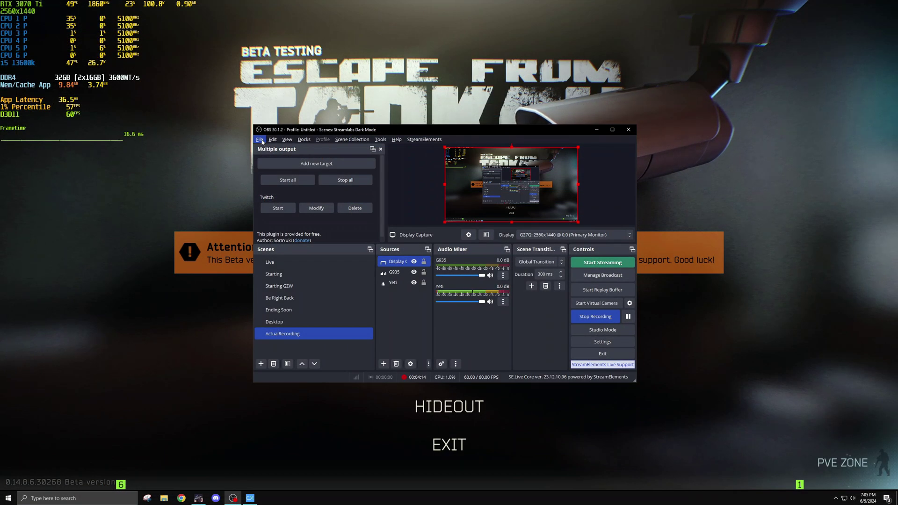
Switch to OBS and open the replay buffer options in its output settings
left_click_drag(307, 133, 322, 125)
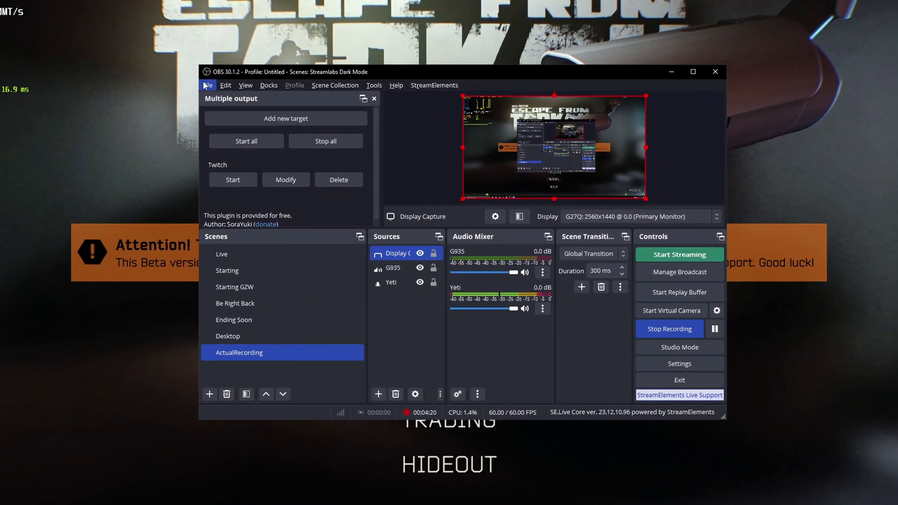
left_click(273, 132)
left_click(188, 120)
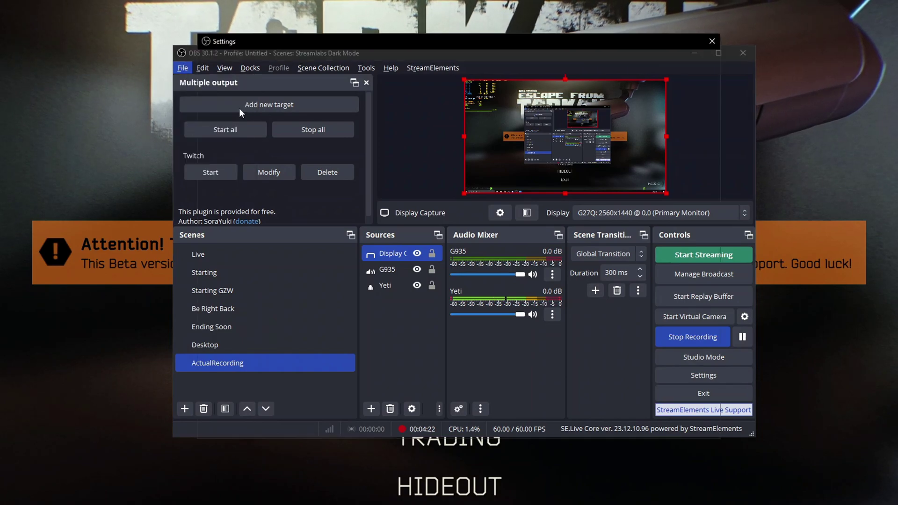
left_click(242, 105)
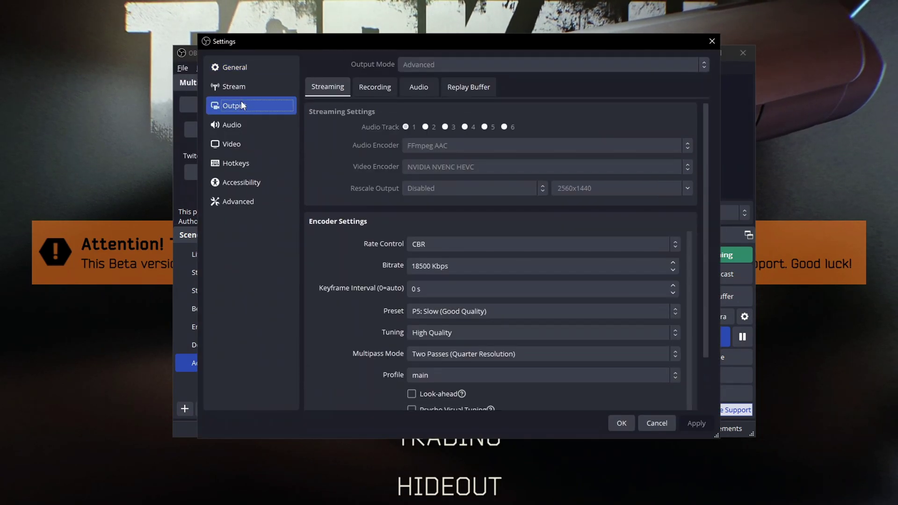
left_click(484, 89)
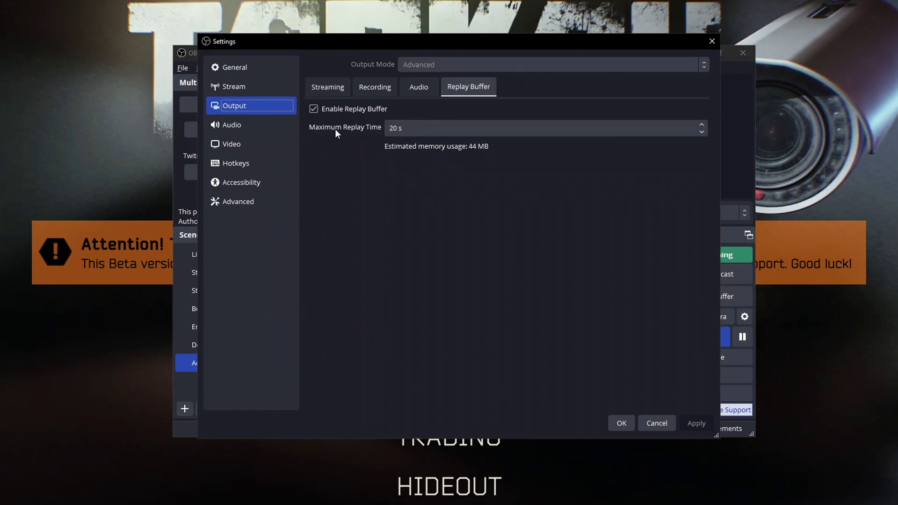
Check the maximum replay time and look through the hotkey list for the replay buffer entries
key("Tab")
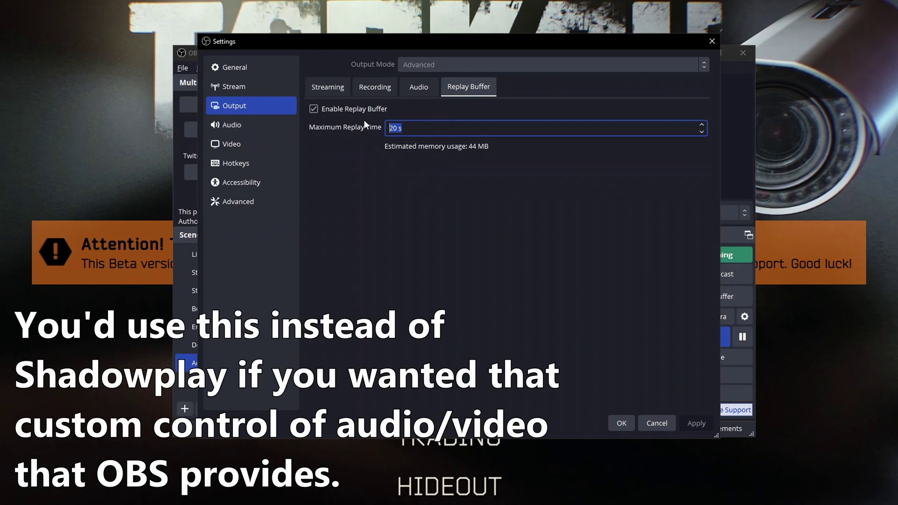
left_click(407, 127)
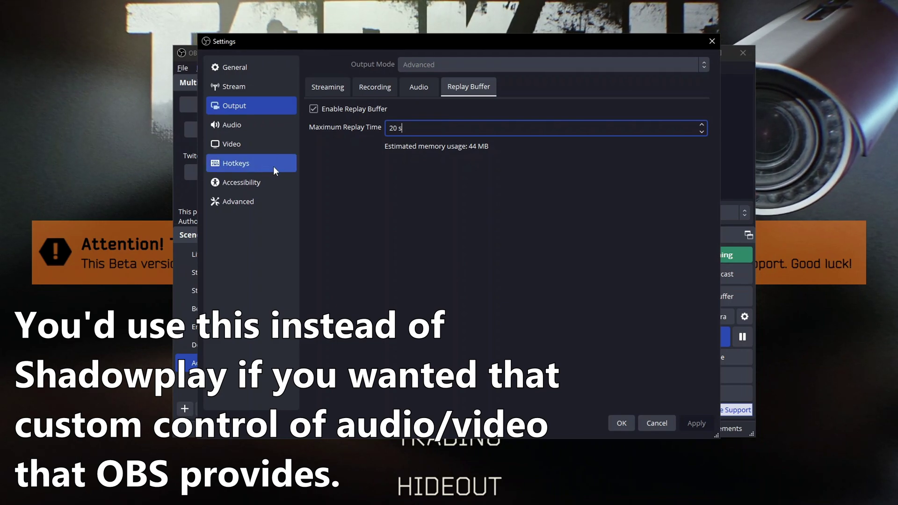
left_click(256, 162)
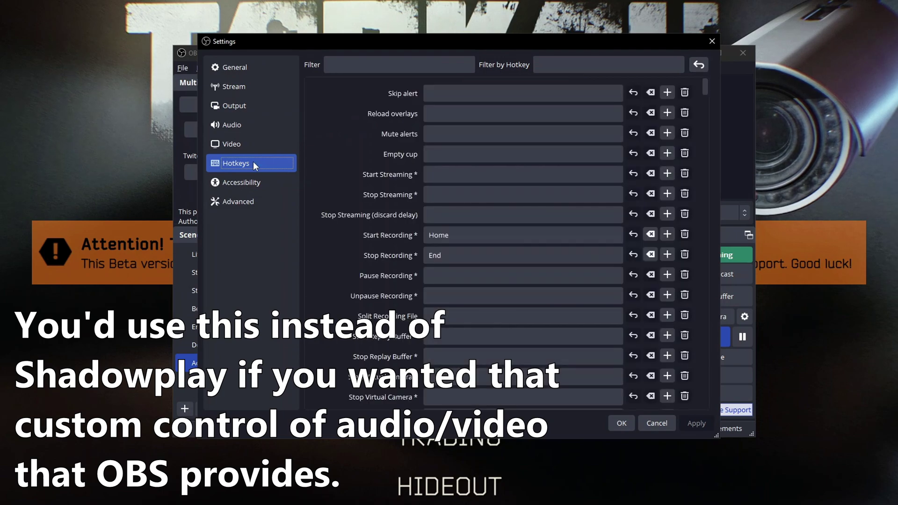
scroll(333, 257, "down", 5)
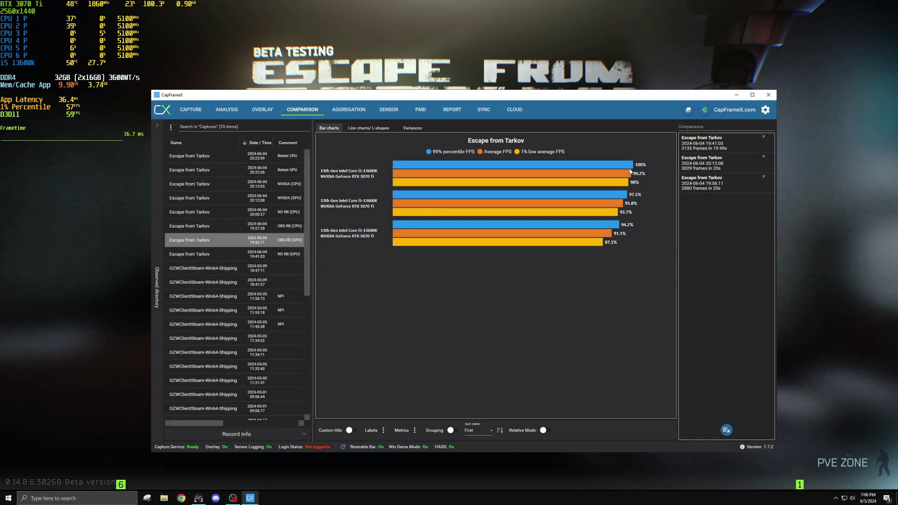
Return to CapFrameX and compare the 99th percentile, average and 1% low FPS bars across the three Tarkov captures
left_click(623, 176)
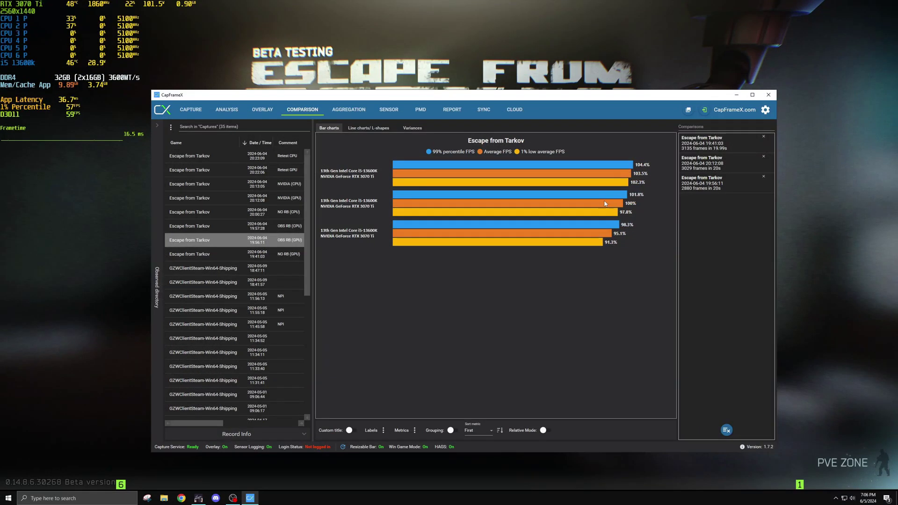
left_click(608, 201)
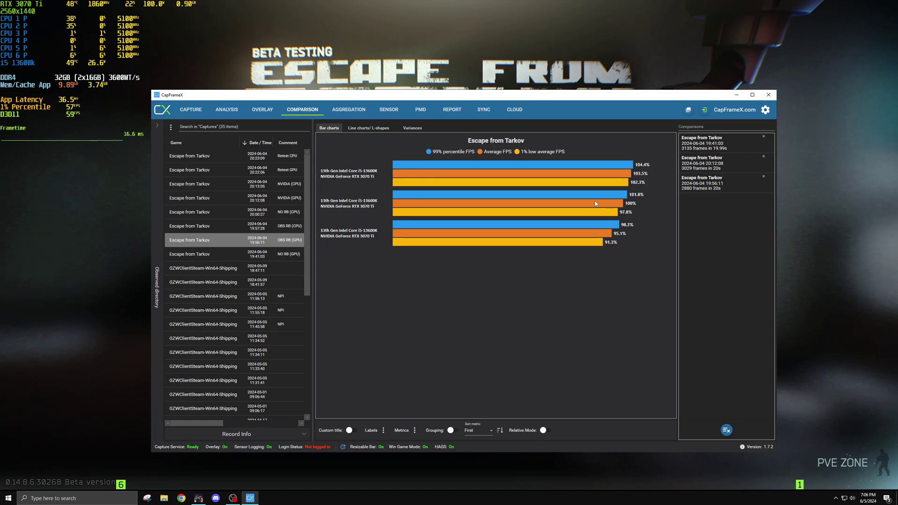
left_click(594, 204)
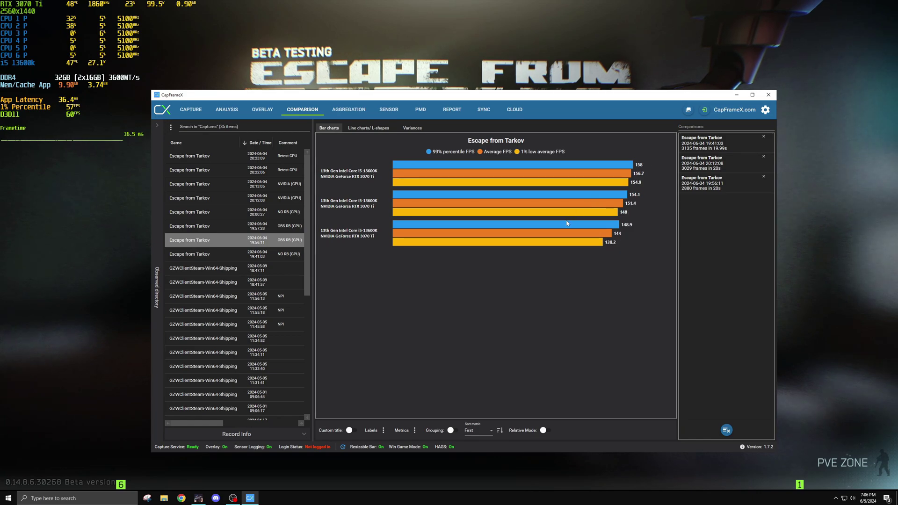
left_click(564, 235)
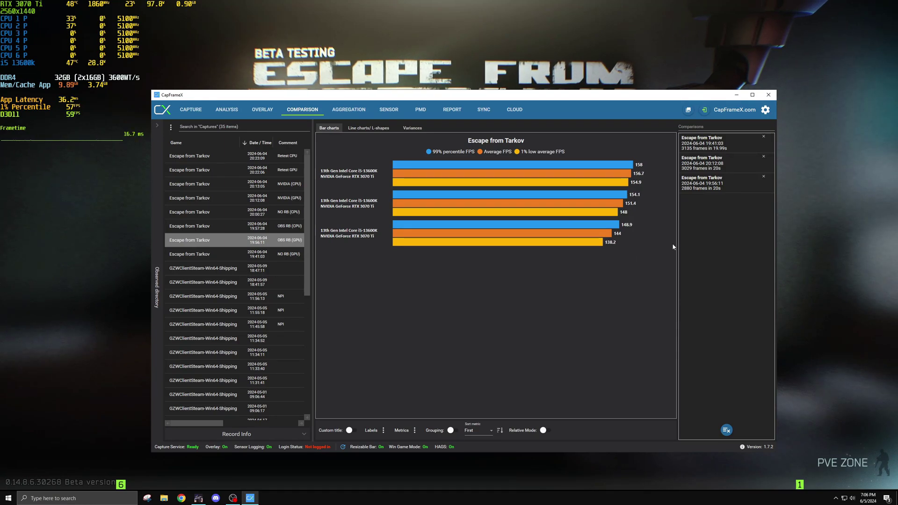
left_click(611, 204)
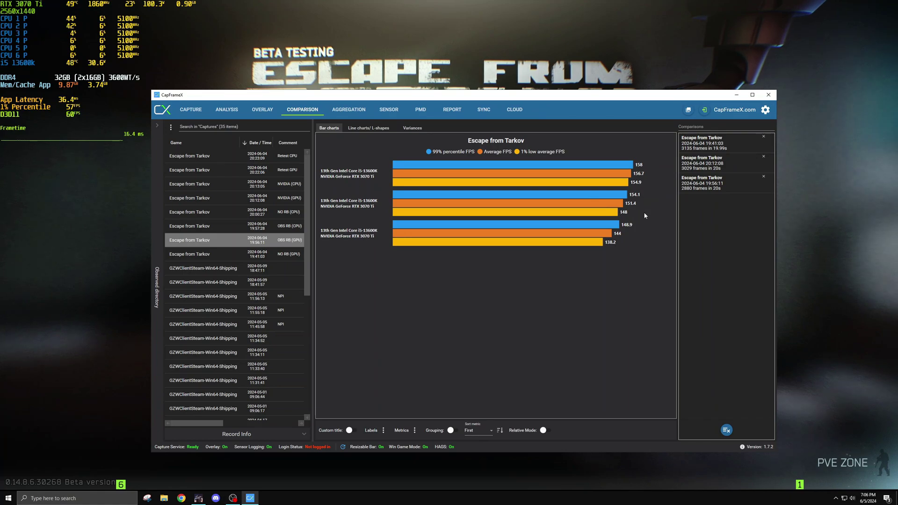
Compare the bars relative to the NVIDIA (GPU) average, and replace the compared captures with NO RB (CPU), NVIDIA (CPU) and OBS RB (CPU)
left_click(616, 204)
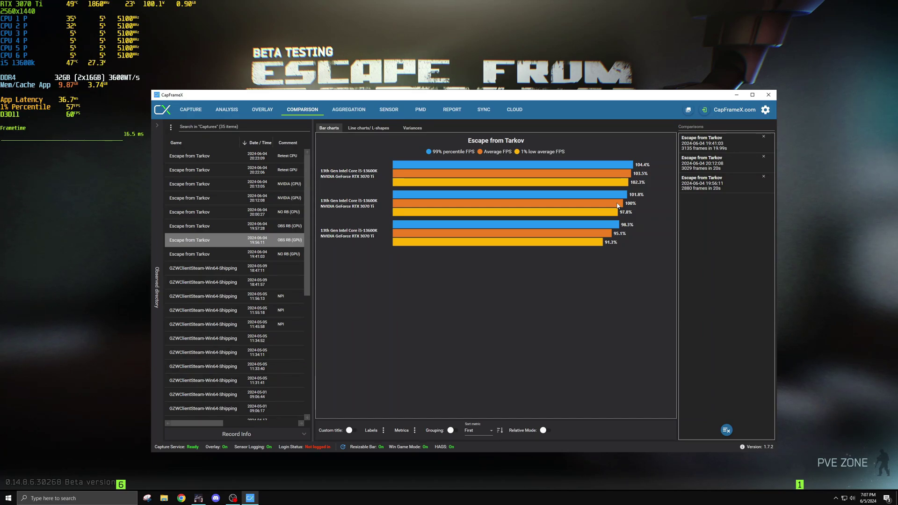
left_click(764, 137)
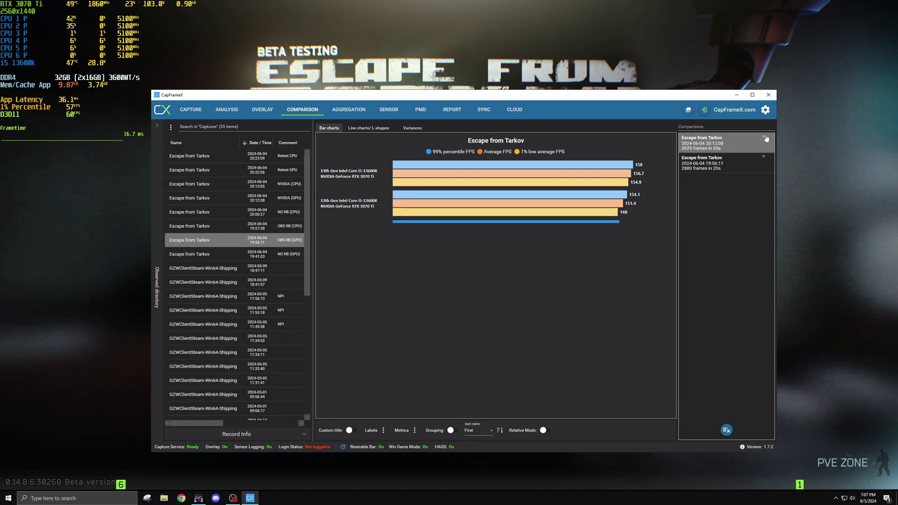
left_click(764, 137)
left_click(764, 136)
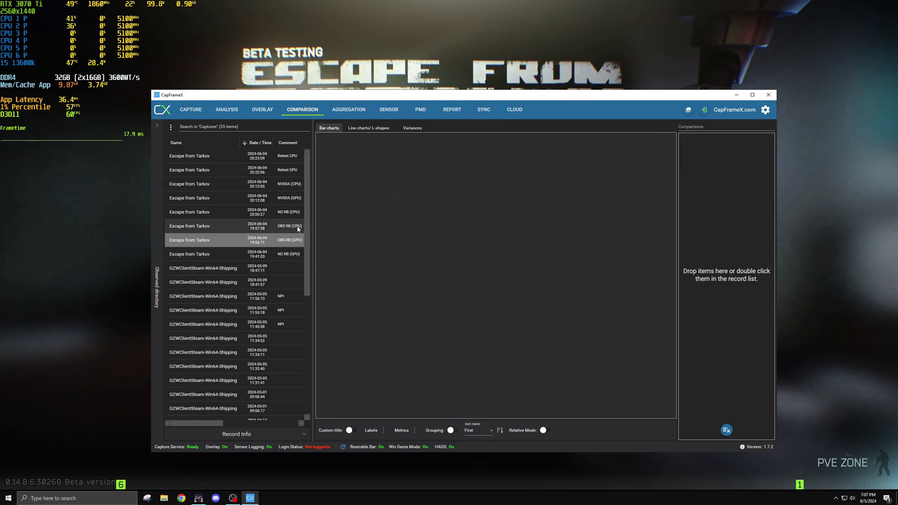
double_click(287, 212)
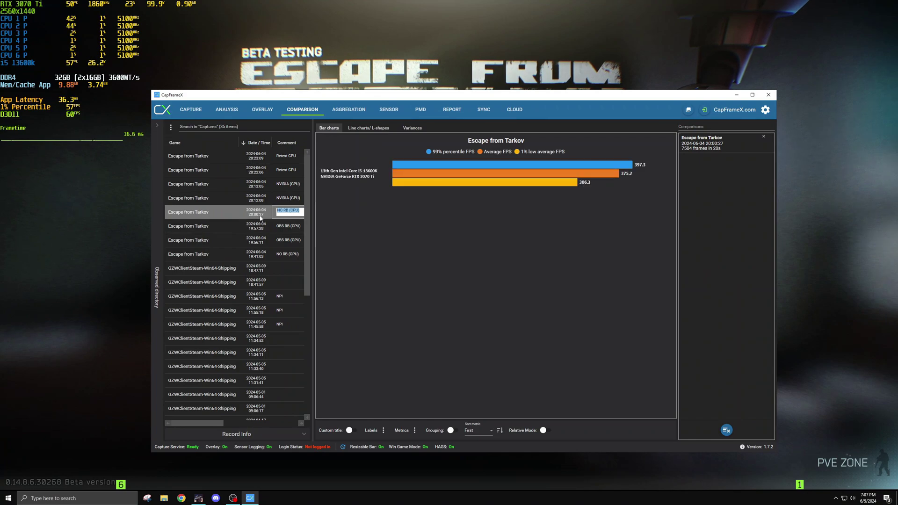
double_click(201, 226)
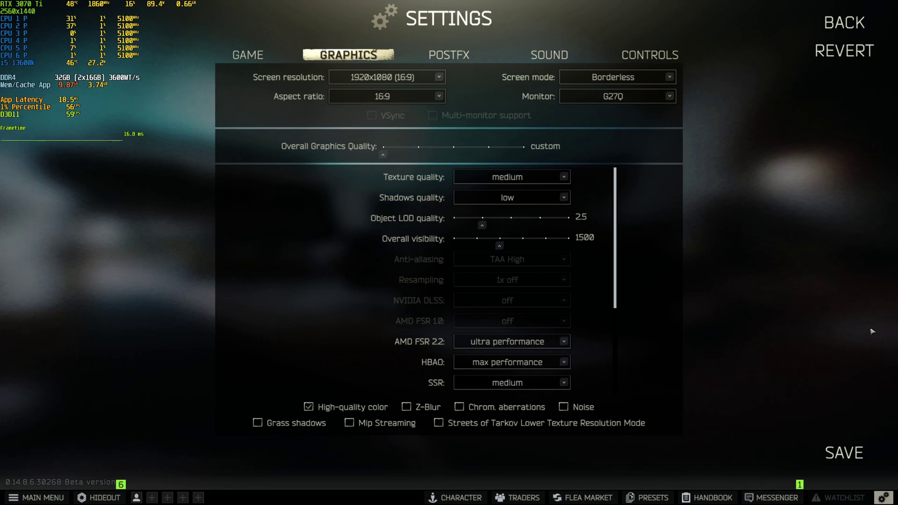
Open the PostFX settings in Escape from Tarkov and turn PostFX off
left_click(478, 55)
left_click(413, 79)
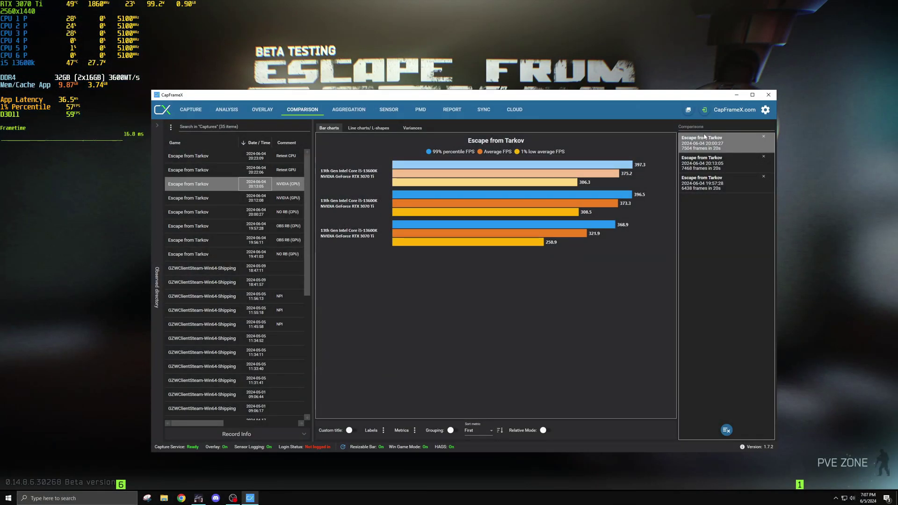
Return to CapFrameX, match each compared CPU capture to its bars and compare their percentile, average and 1% low FPS
left_click(705, 137)
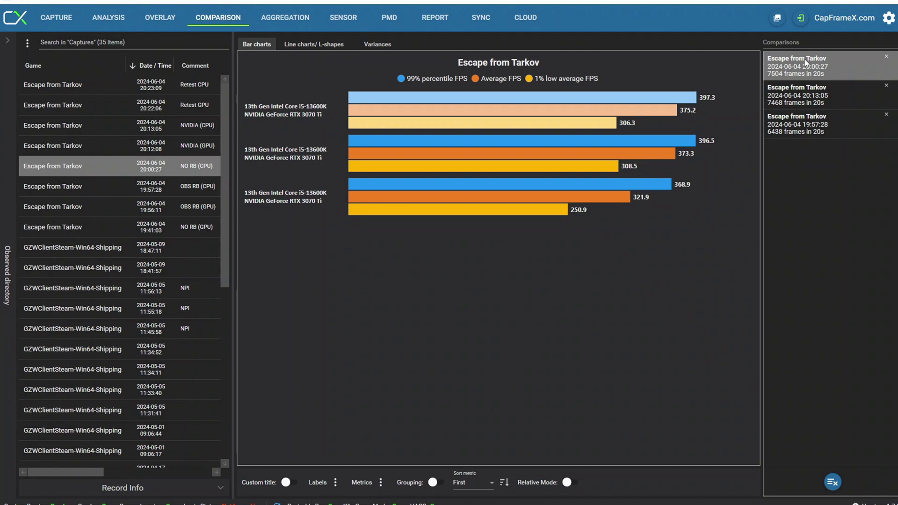
left_click(803, 87)
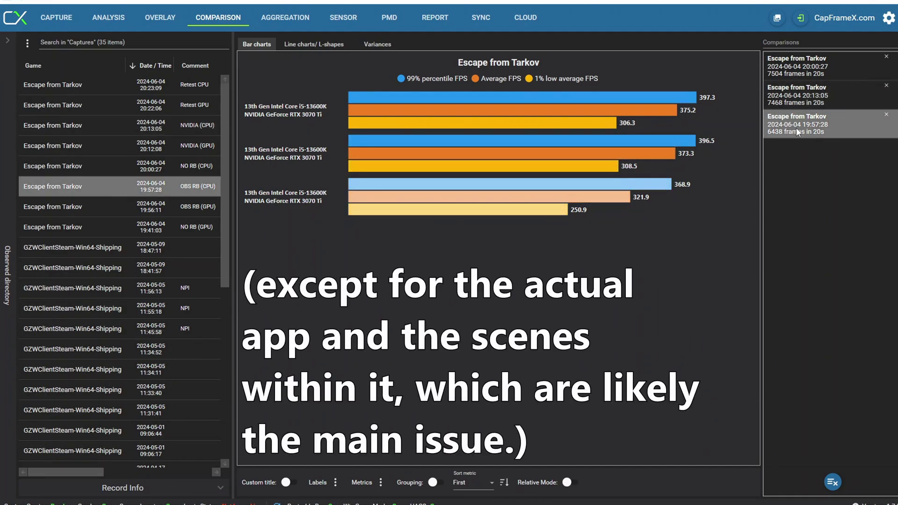
left_click(620, 200)
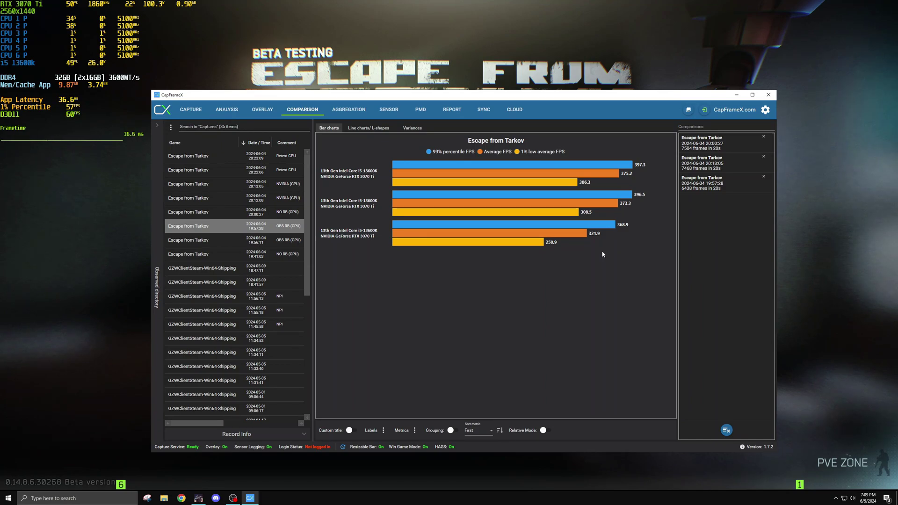
mouse_move(574, 237)
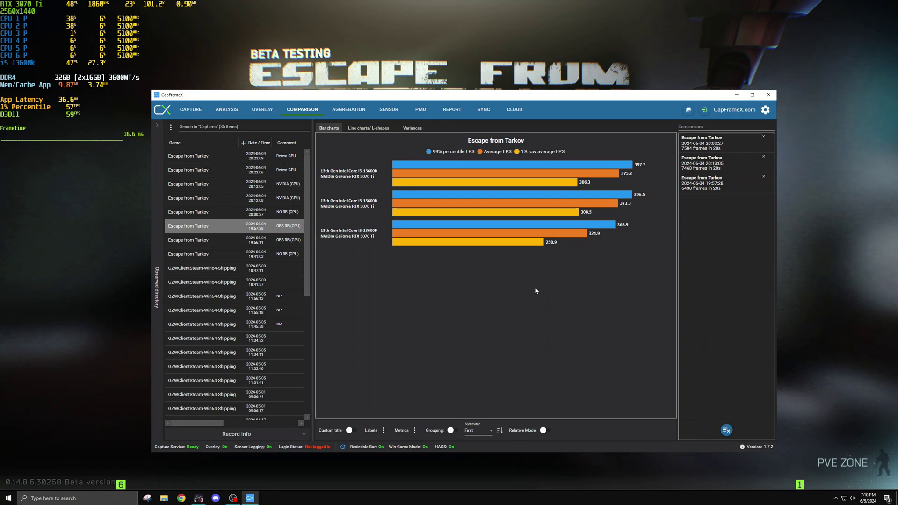
left_click(445, 207)
left_click(445, 207)
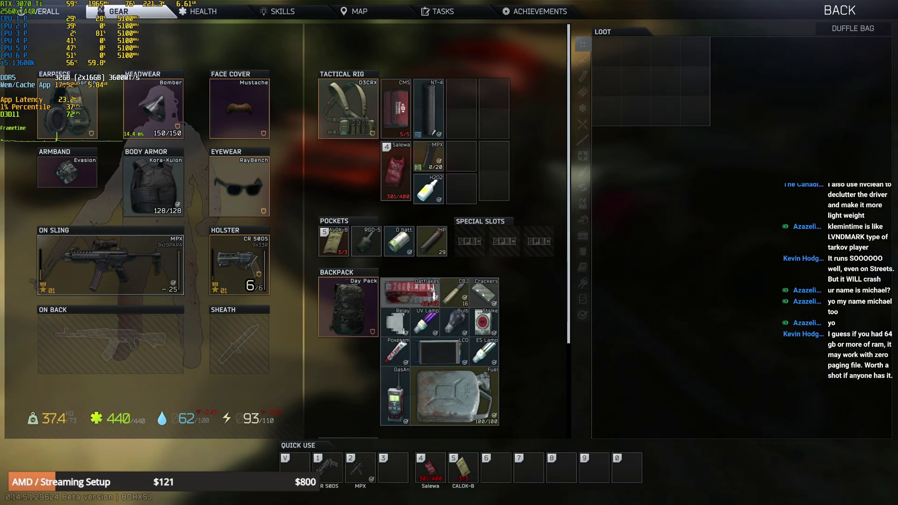
Move the oatflakes, UV lamp and bulb from the backpack into the tactical rig, turning the oatflakes upright
key("r")
left_click_drag(433, 289, 493, 171)
left_click_drag(428, 321, 461, 156)
left_click_drag(456, 318, 461, 188)
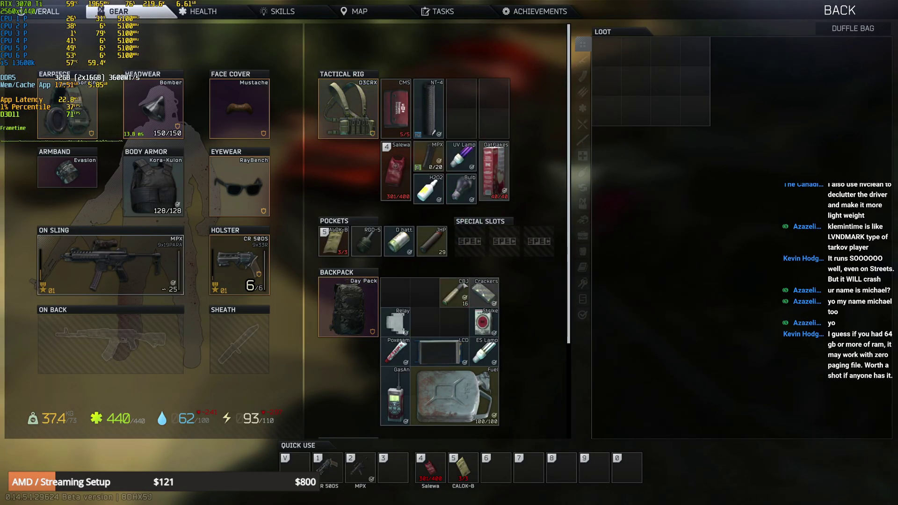
Rotate the LCD into the tactical rig, and shift the relay and Poxeram over beside the other small items in the backpack
key("r")
left_click_drag(440, 351, 462, 108)
left_click_drag(396, 323, 454, 322)
left_click_drag(396, 351, 453, 351)
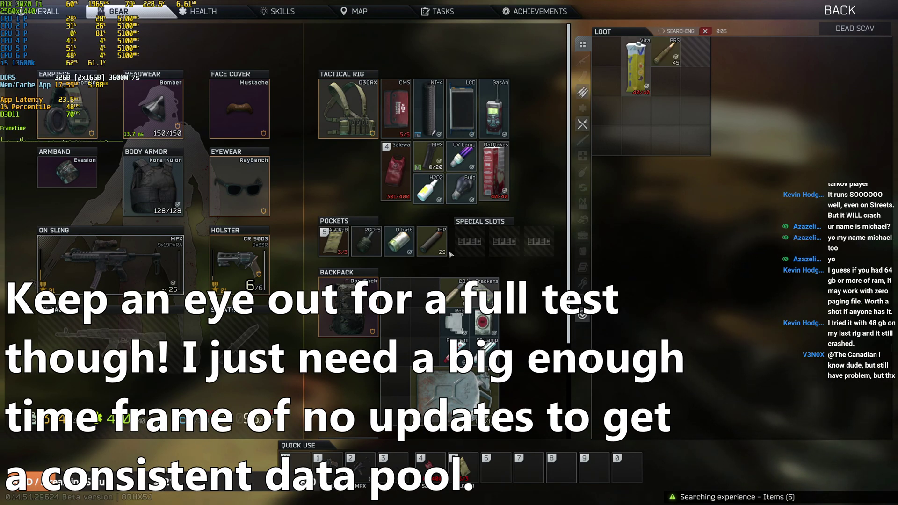
Take the Vita juice from the dead scav into the backpack and check the nearby duffle bag
left_click_drag(636, 67, 395, 393)
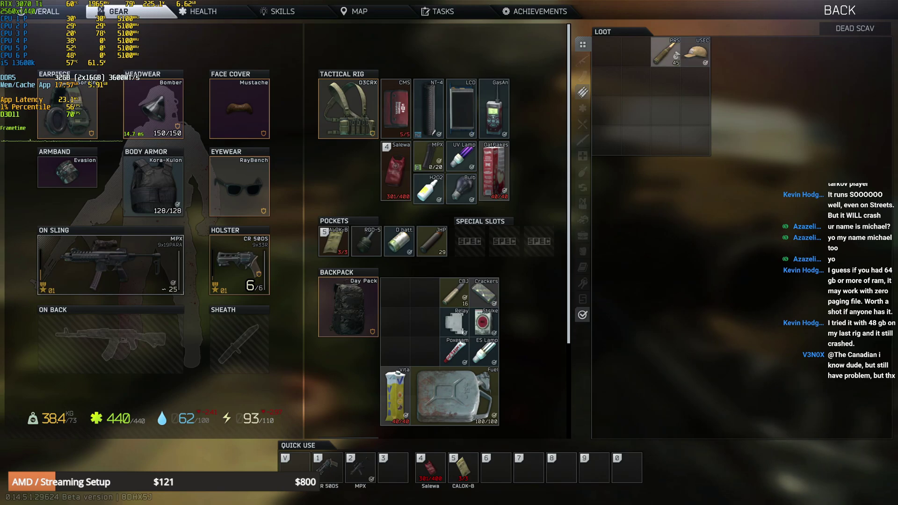
key("Tab")
key("f")
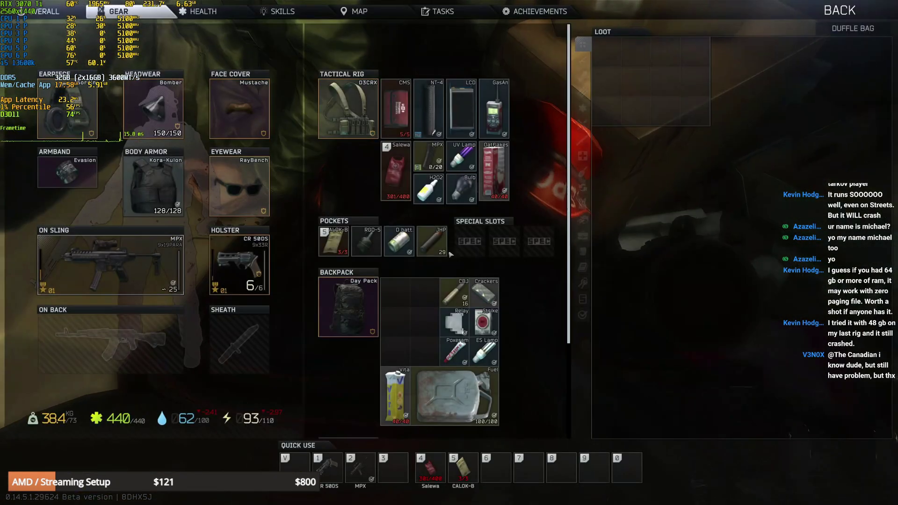
key("Tab")
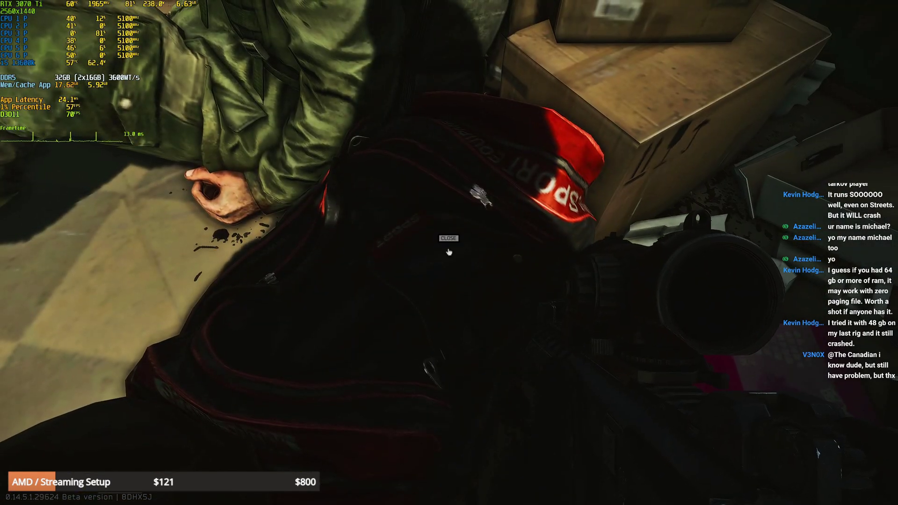
Walk into the storage room, pick up the flat item lying on the shelf and crouch at the filing cabinet
key("c")
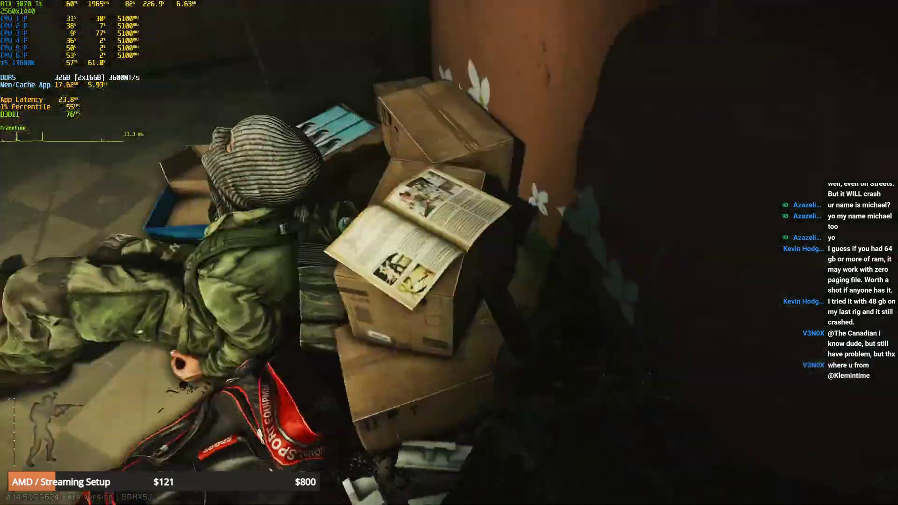
key("w")
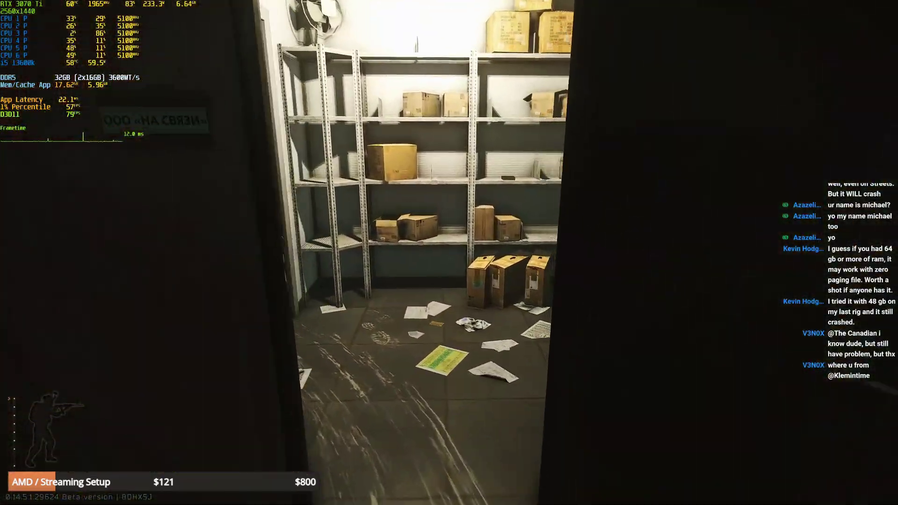
key("w")
key("f")
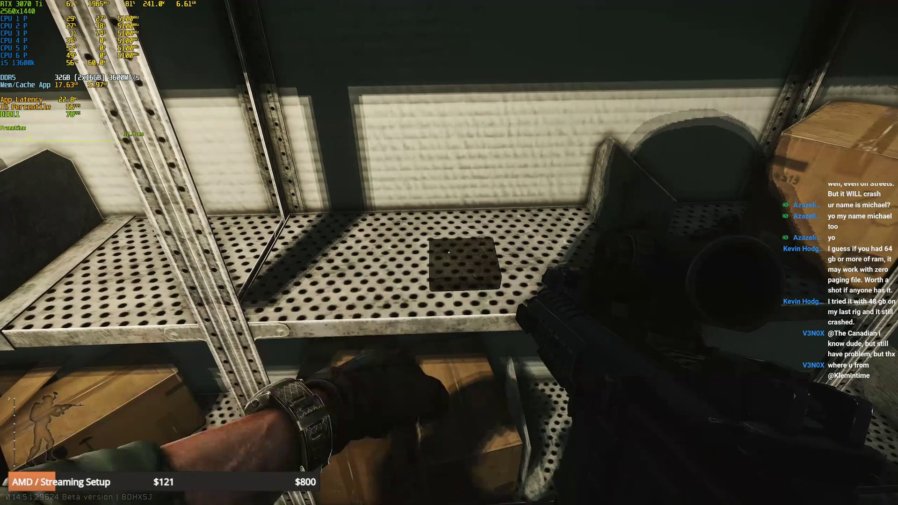
key("w")
key("c")
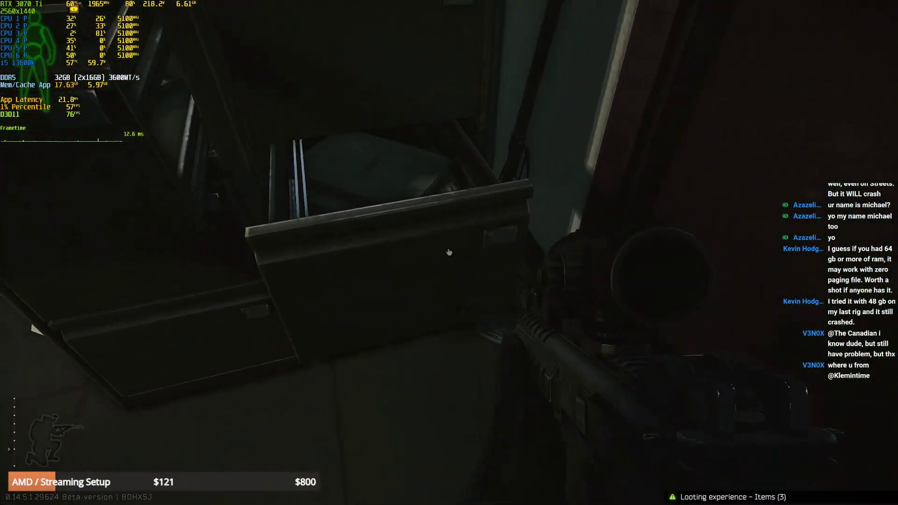
Search the filing cabinet drawer, and move its unidentified item into the backpack to examine it
key("f")
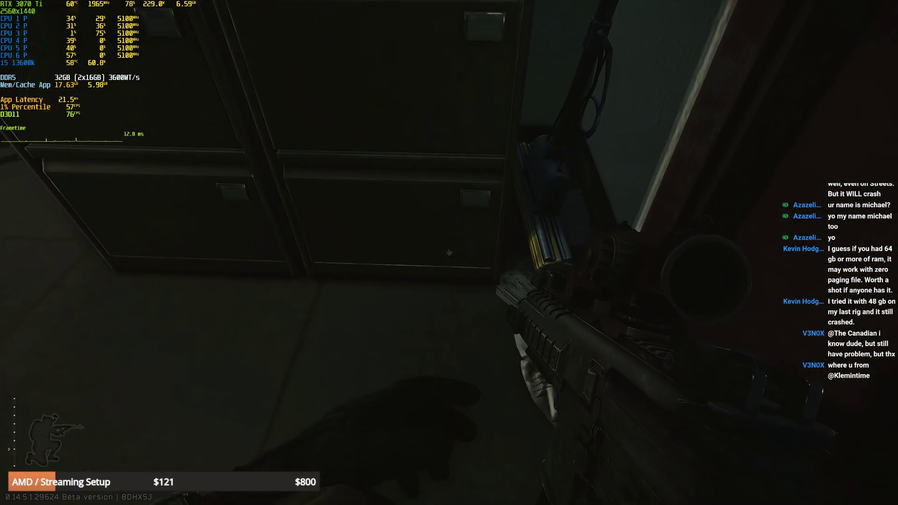
key("f")
left_click_drag(419, 344, 421, 345)
scroll(434, 313, "down", 4)
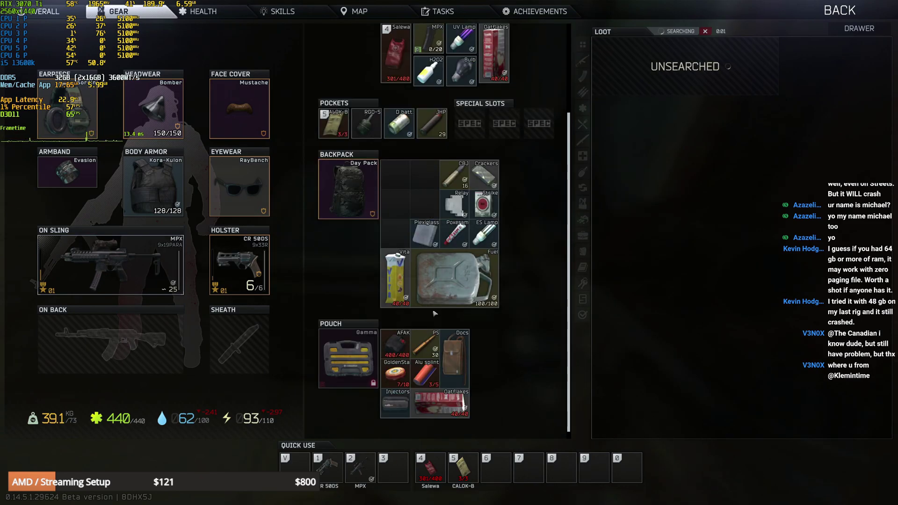
scroll(398, 266, "up", 3)
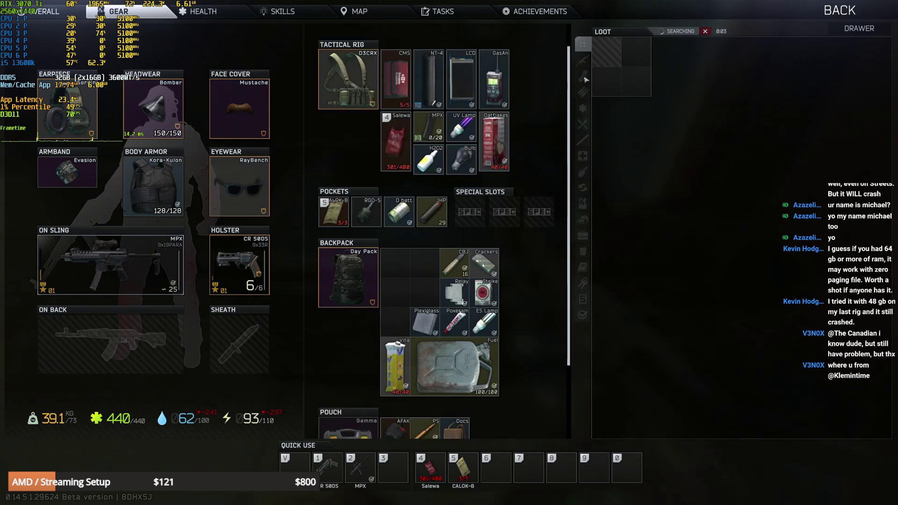
left_click_drag(607, 52, 426, 263)
middle_click(428, 263)
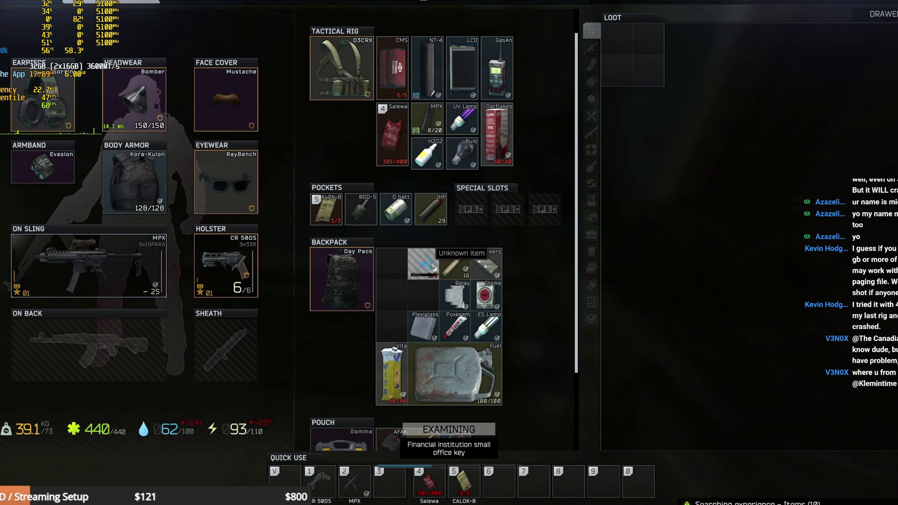
scroll(434, 260, "down", 3)
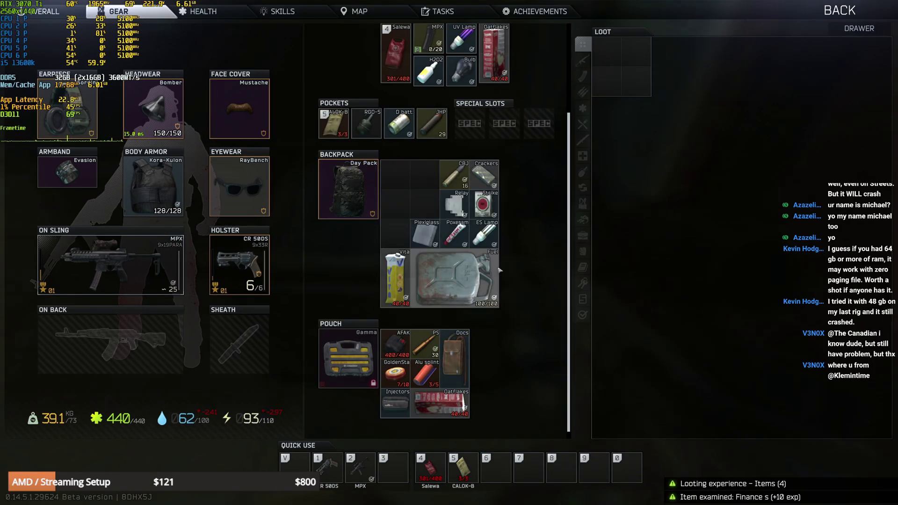
key("Tab")
Search the next cabinet drawer and take the HMatches into the backpack
key("f")
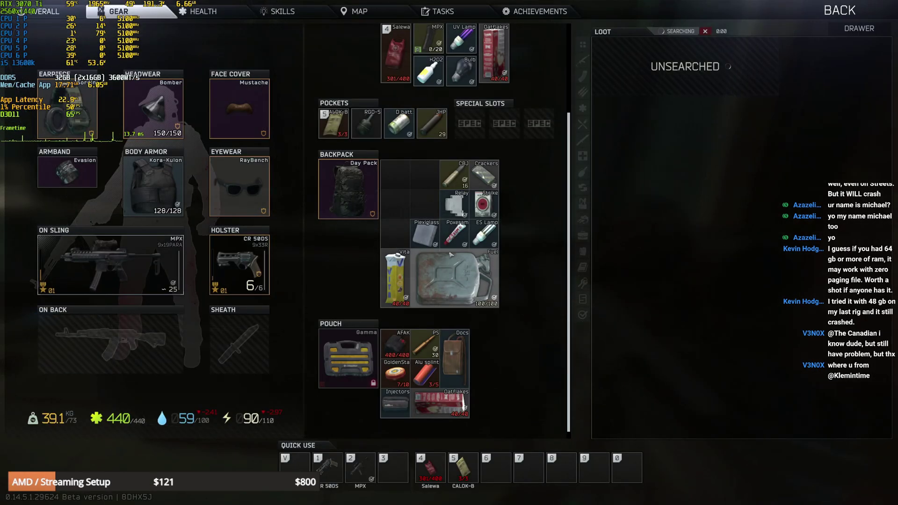
scroll(440, 248, "up", 2)
scroll(423, 237, "down", 3)
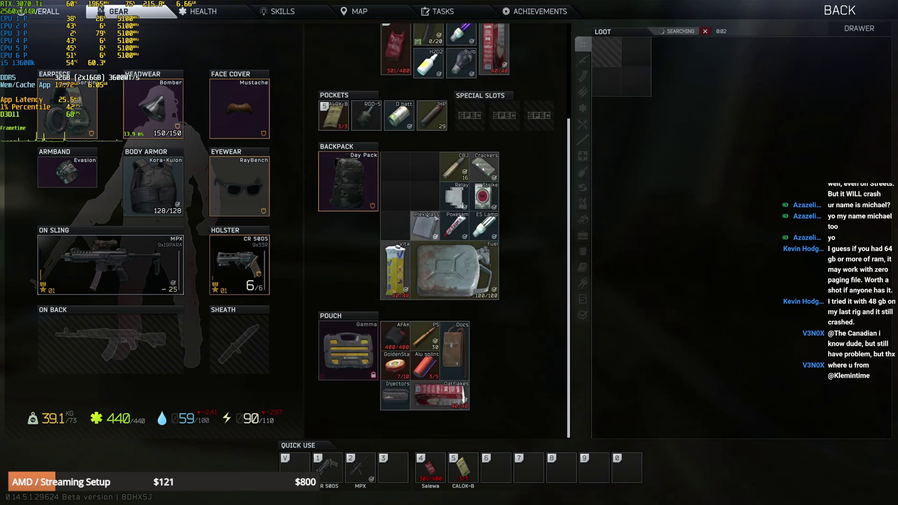
left_click_drag(429, 226, 425, 226)
left_click(606, 52, "ctrl")
key("Tab")
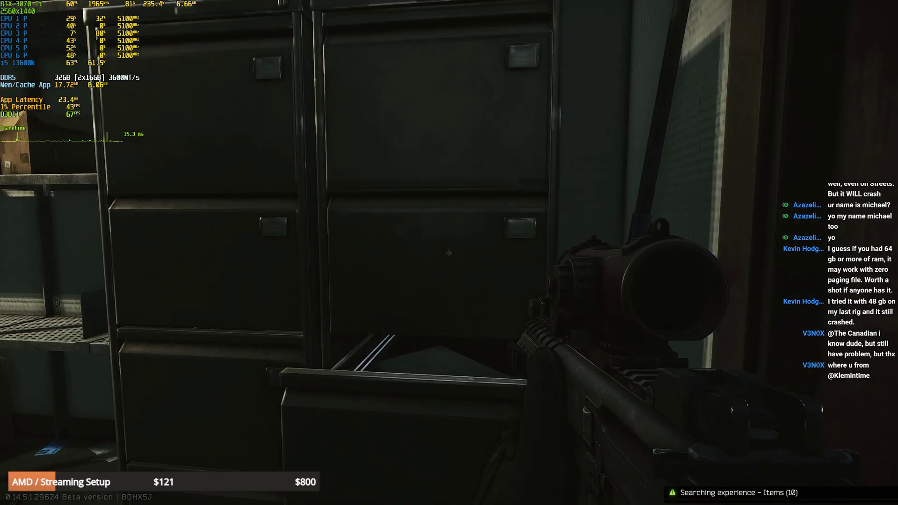
Open another cabinet drawer and take the Crickent lighter into the backpack
key("f")
key("f")
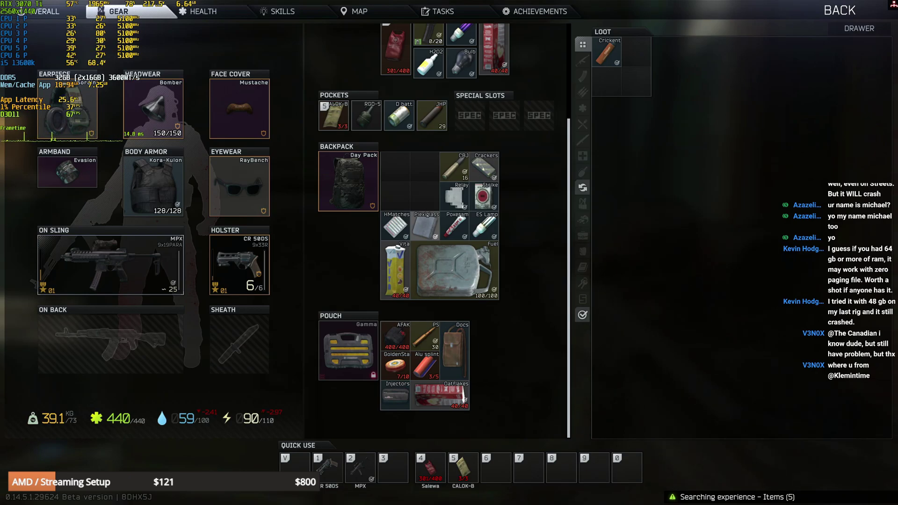
left_click(598, 42, "ctrl")
key("Tab")
Place the Crickent lighter next to the relay in the backpack, and search the following drawer for the screws
key("f")
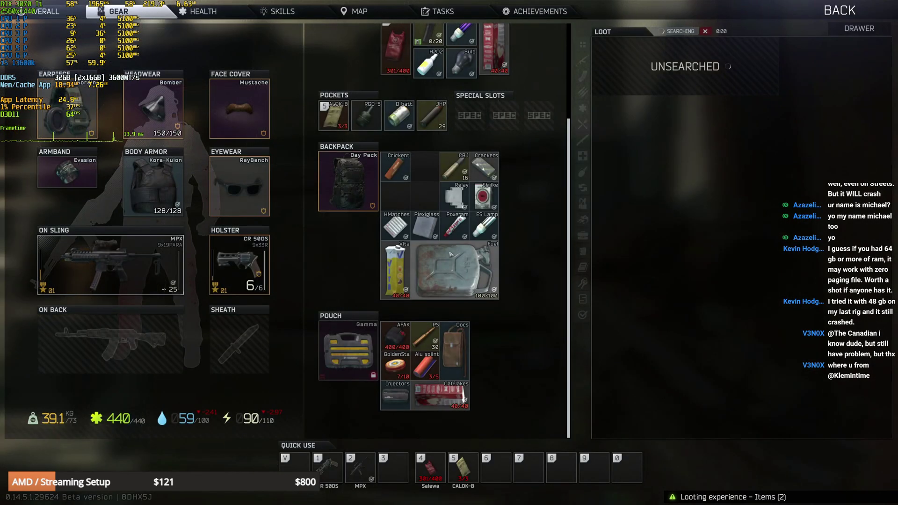
left_click_drag(395, 167, 425, 196)
scroll(425, 196, "up", 3)
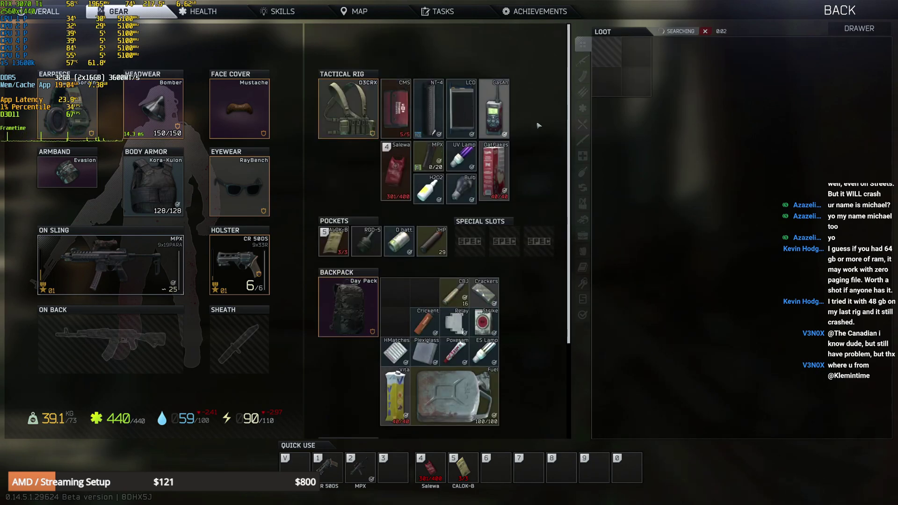
key("Tab")
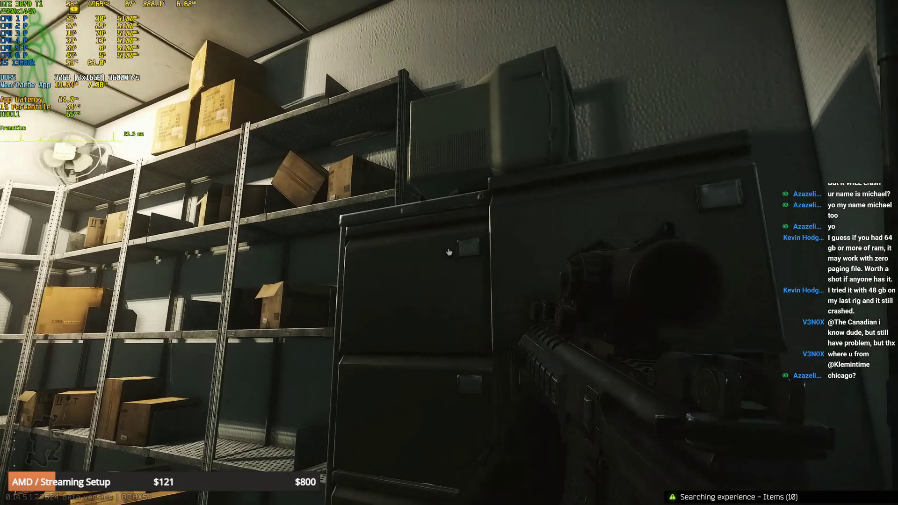
Open one more filing cabinet drawer and search its contents
key("f")
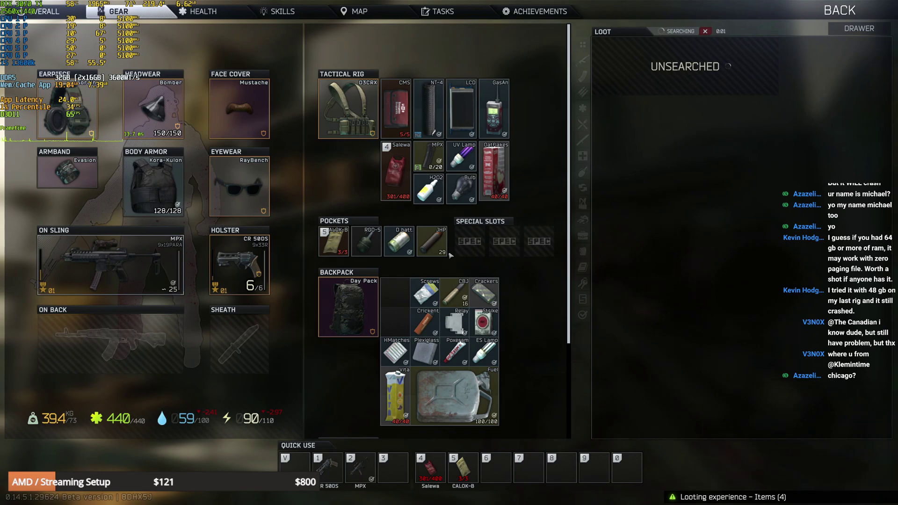